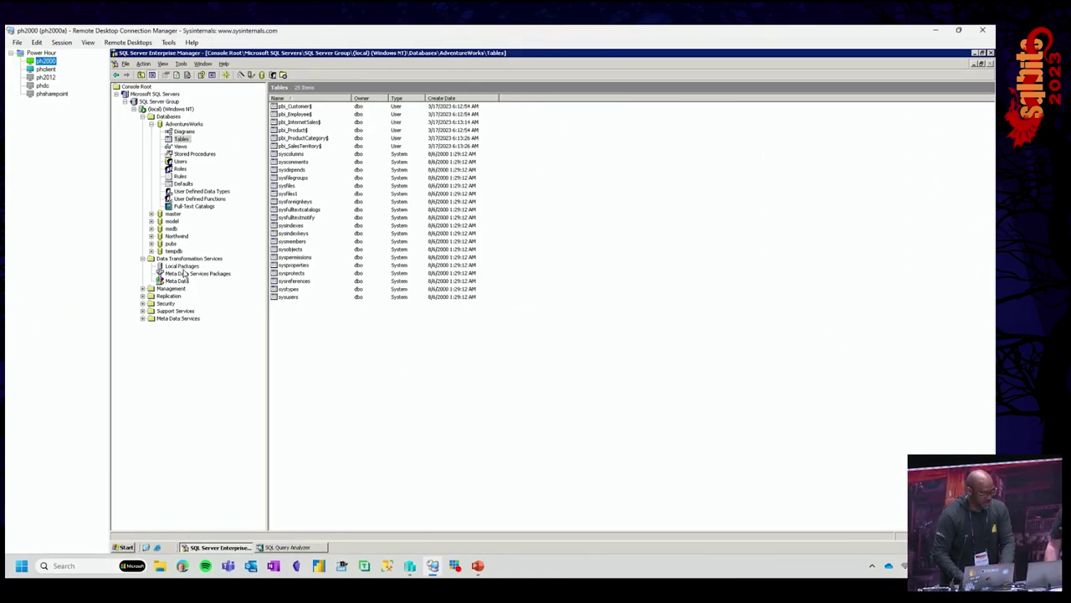
- Open the AdventureWorks package from Local Packages in the designer, dismissing the snap-in error
left_click(182, 268)
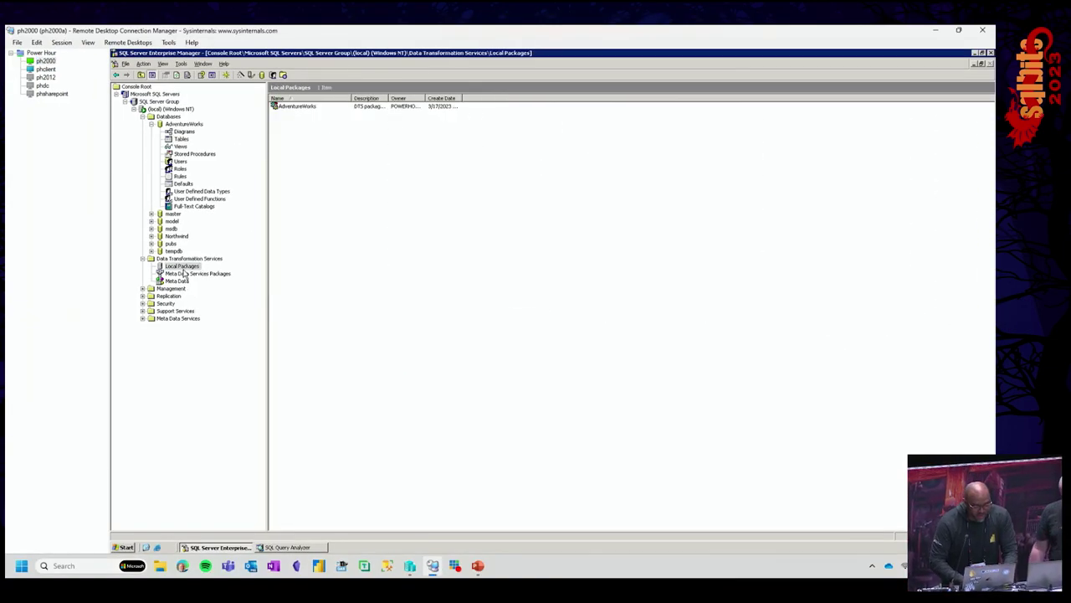
double_click(299, 106)
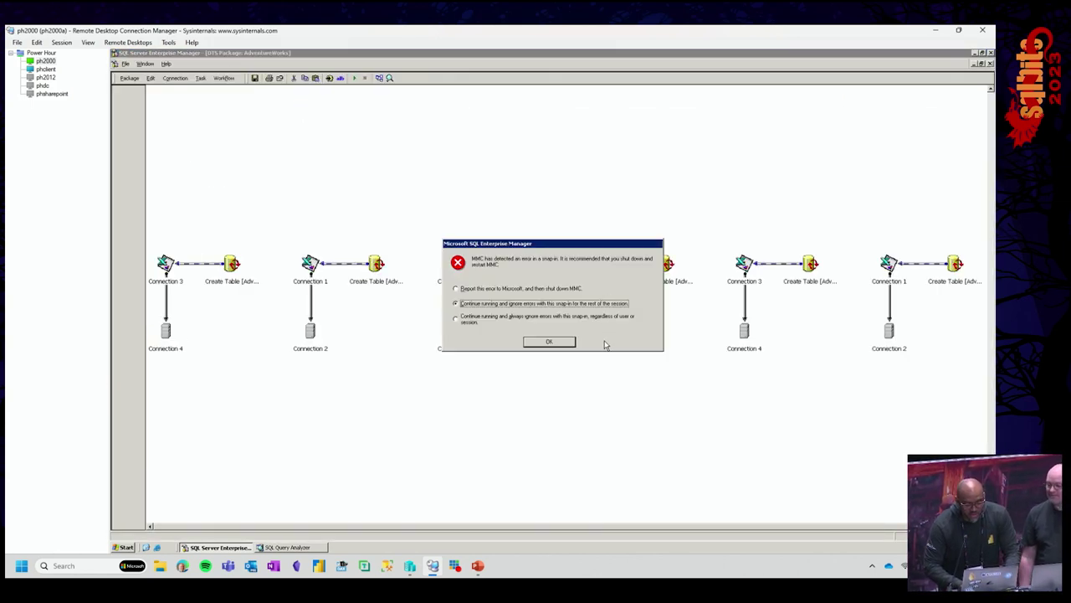
left_click(562, 346)
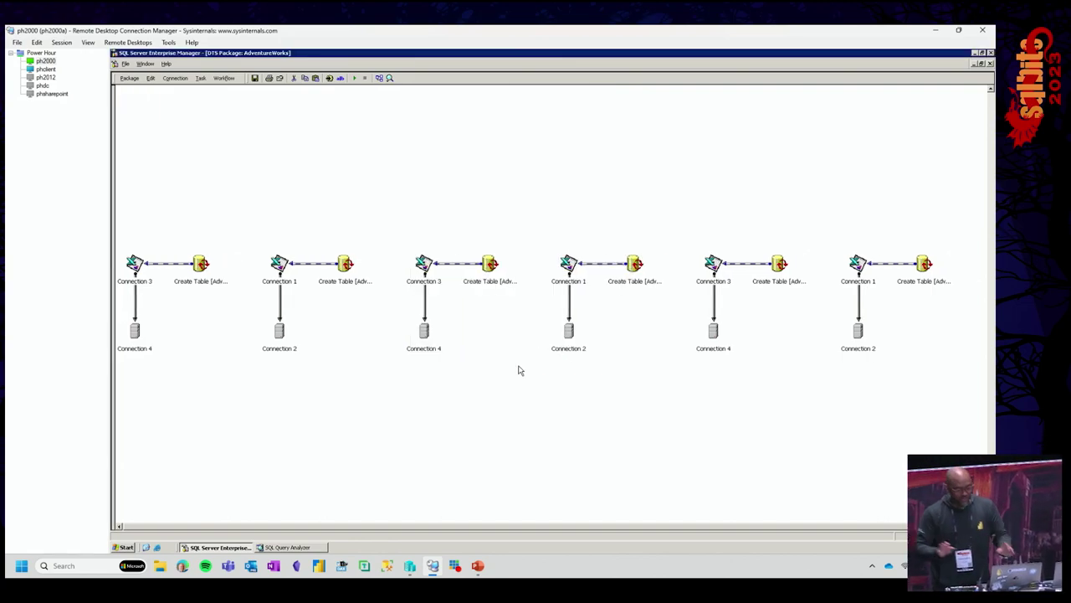
- Close the AdventureWorks DTS package designer
key("ctrl+1")
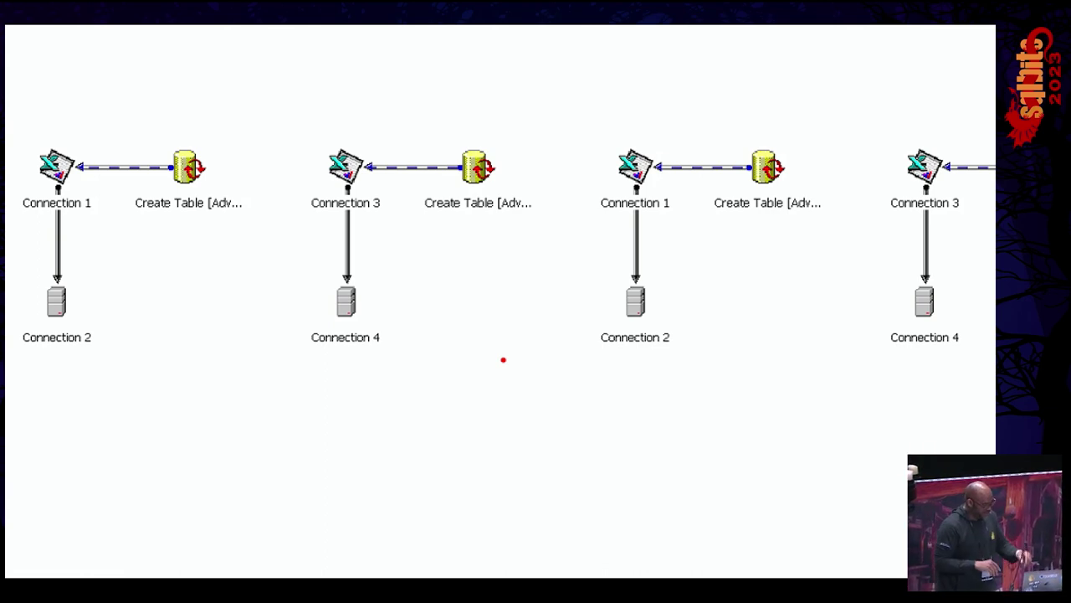
key("Escape")
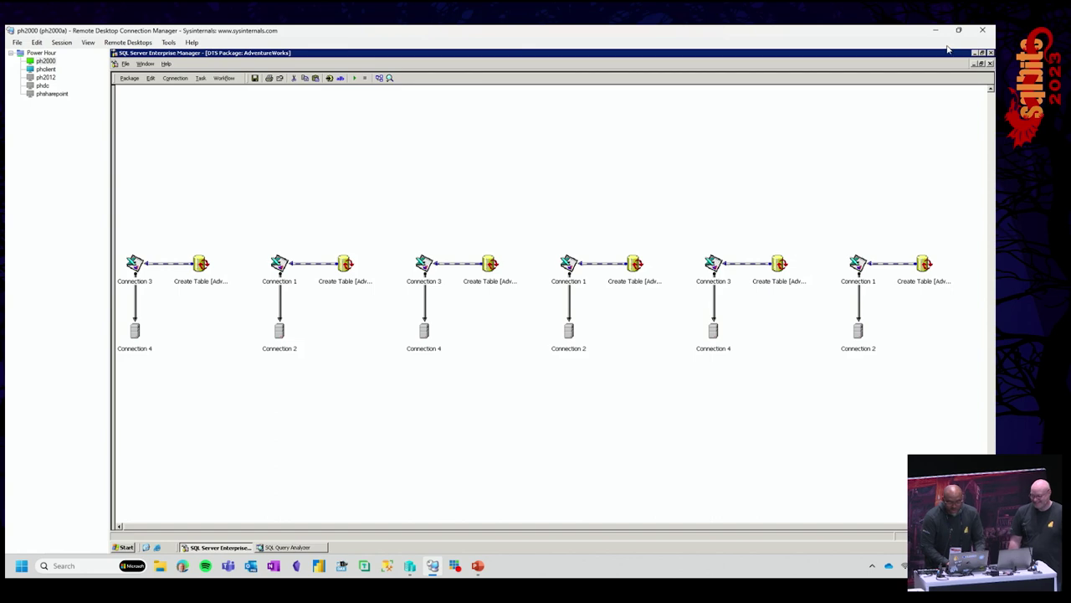
left_click(991, 65)
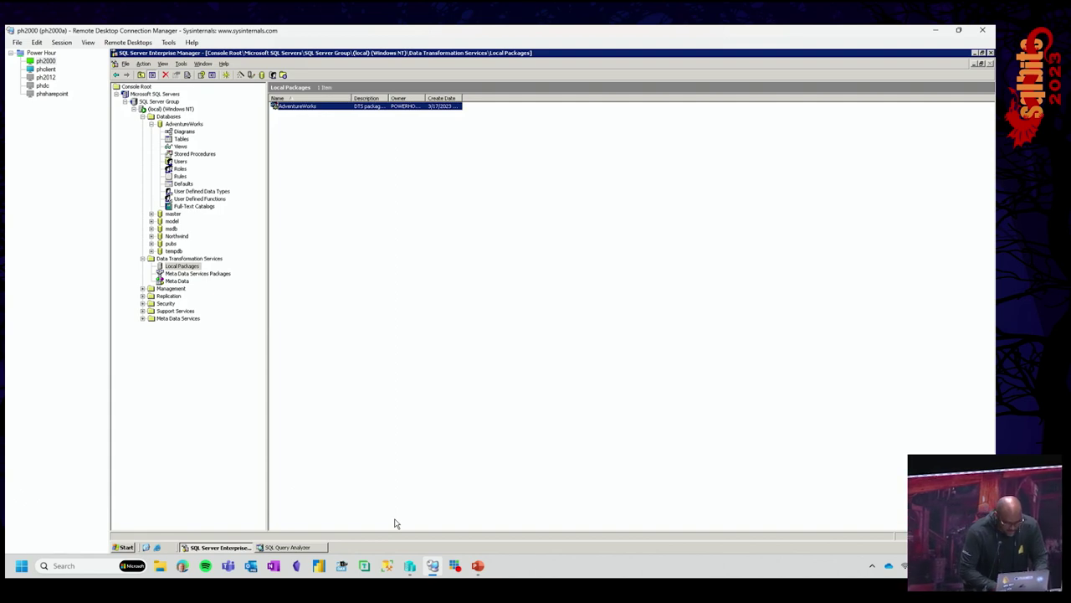
- Switch to SQL Query Analyzer, showing its localhost connect dialog
left_click(283, 547)
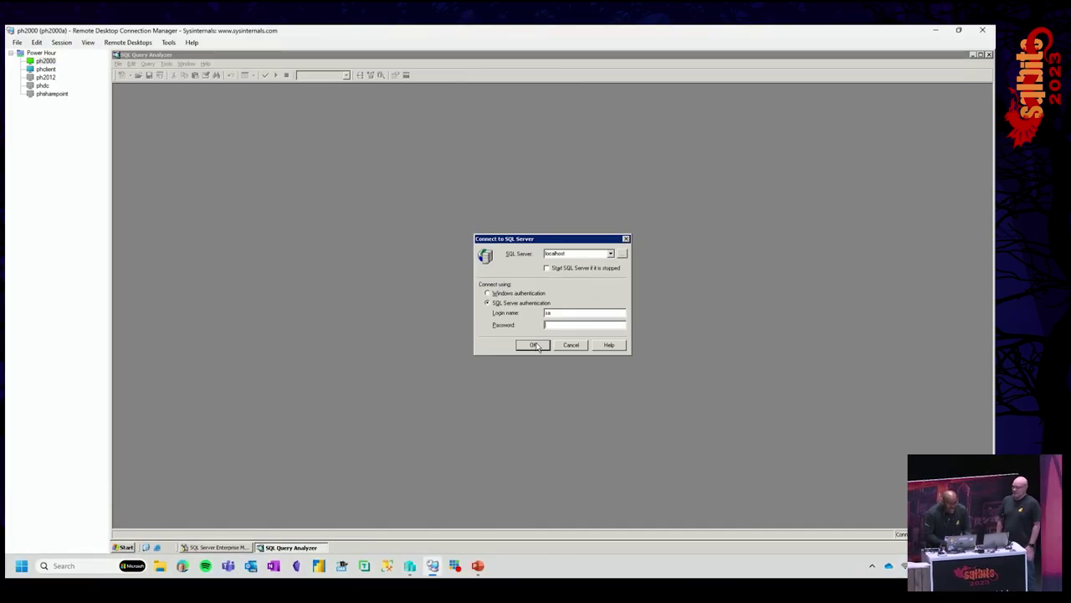
- Connect Query Analyzer to the localhost server and expand the database list
left_click(534, 345)
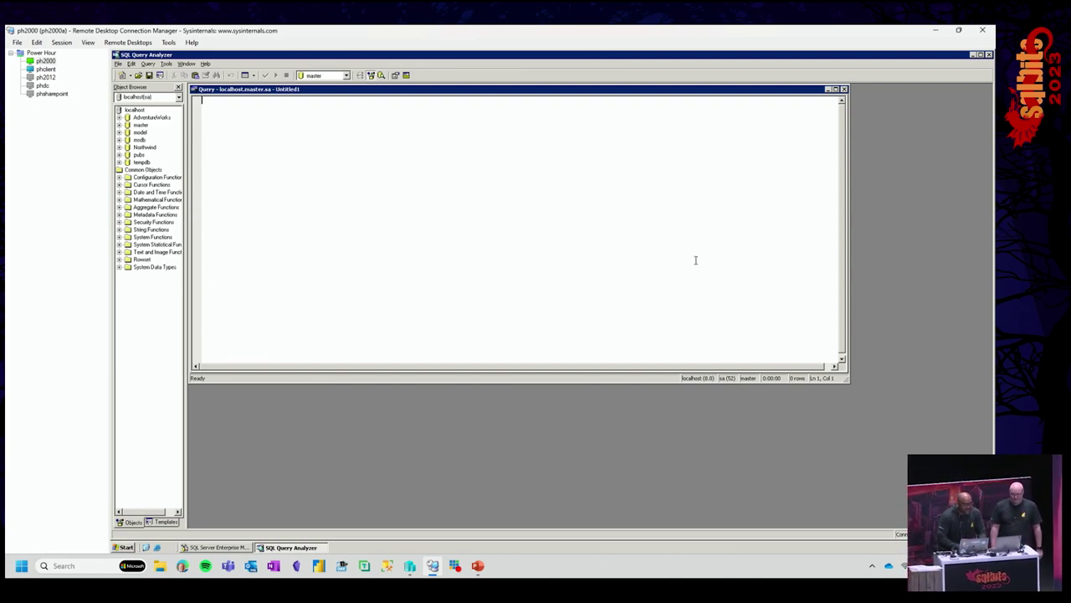
left_click(346, 76)
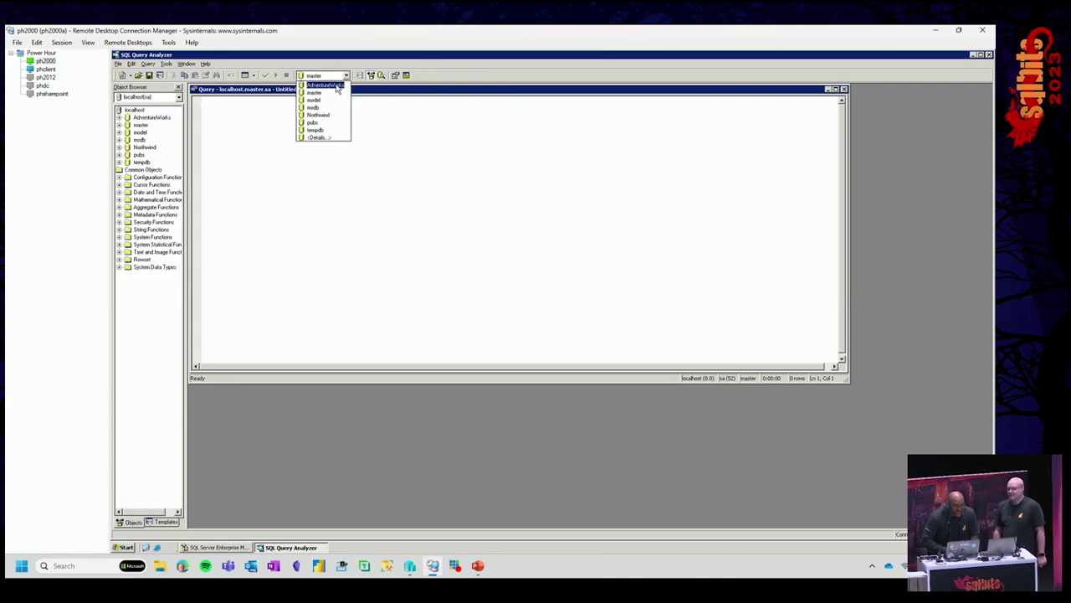
- Run select * from pbi_internetsales$ against AdventureWorks, returning 65535 sales rows
left_click(339, 87)
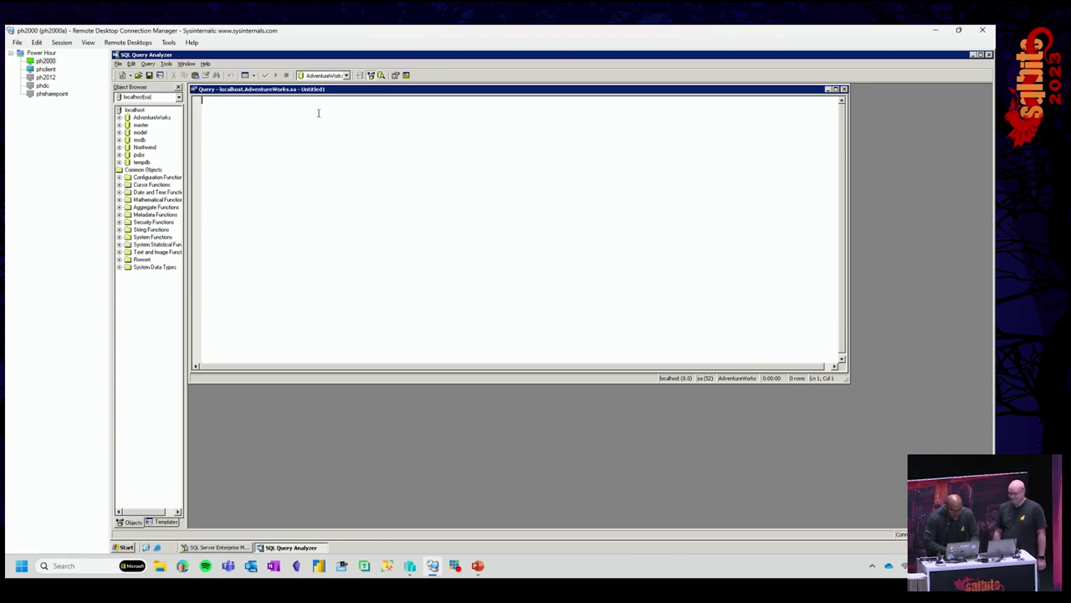
type("select")
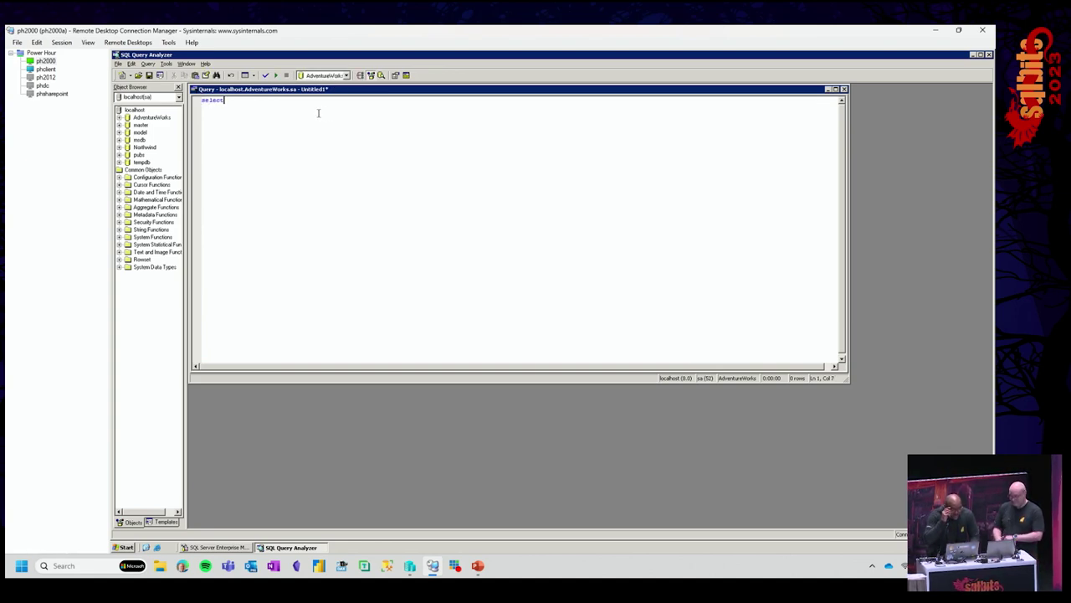
type(" * from")
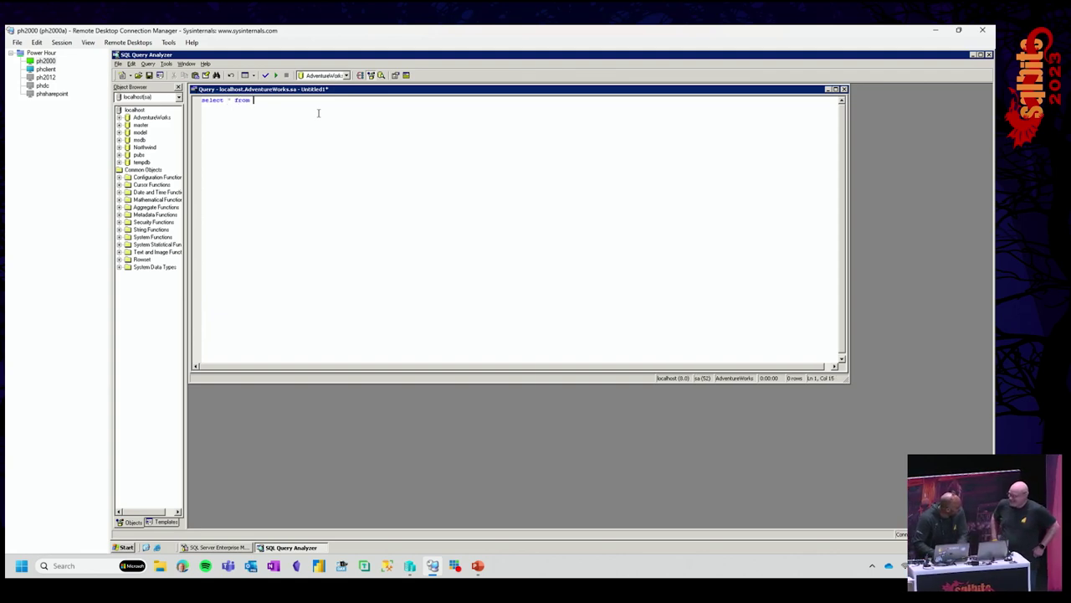
type("pbi_inter")
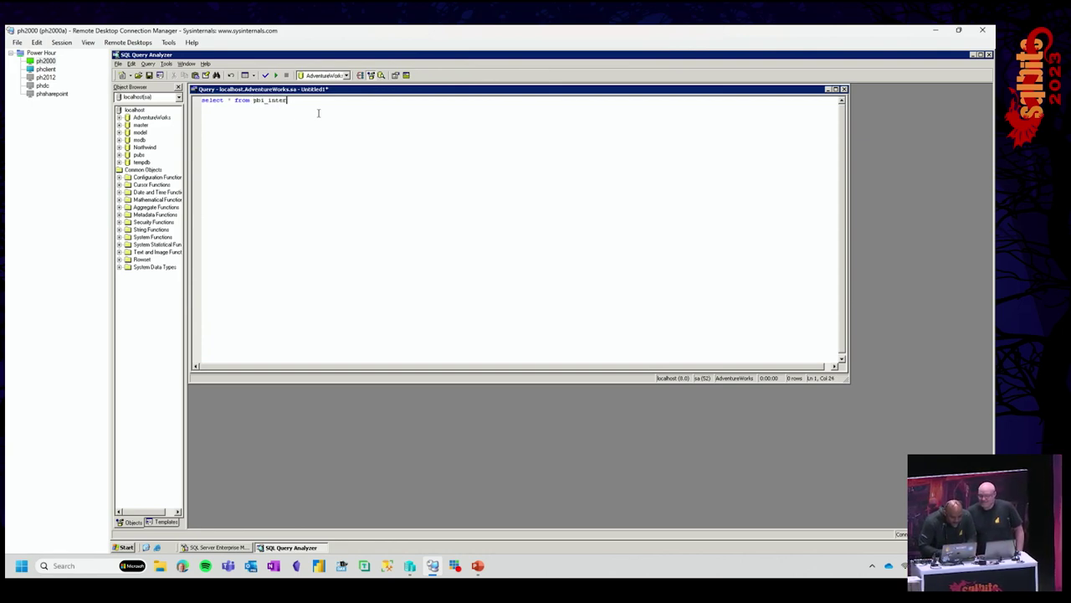
type("netsales$")
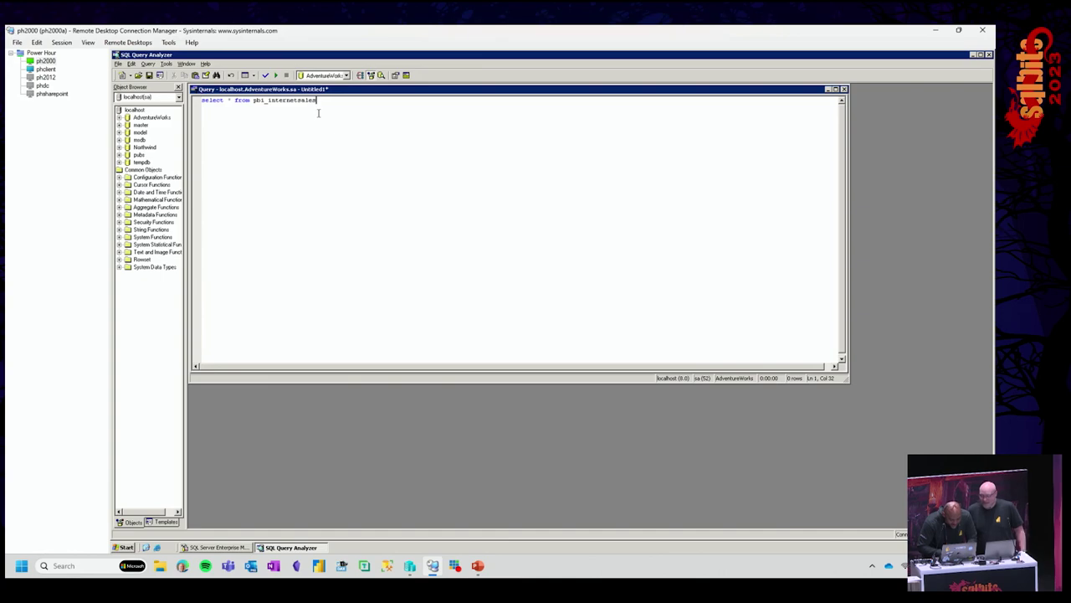
left_click(276, 77)
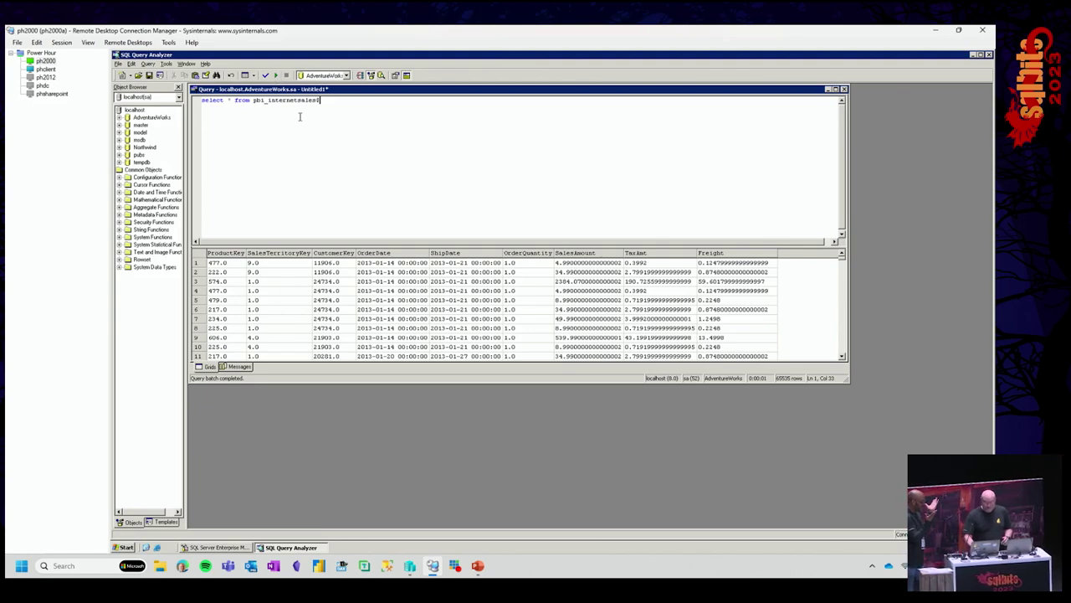
right_click(201, 257)
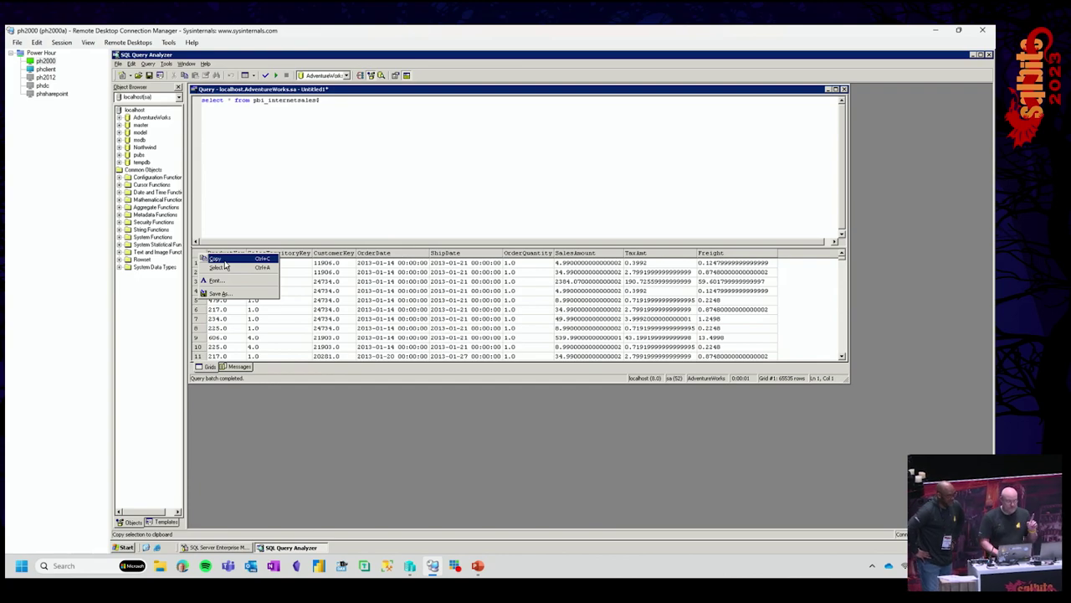
- Switch to the phclient remote session, which is attempting to reconnect
left_click(42, 69)
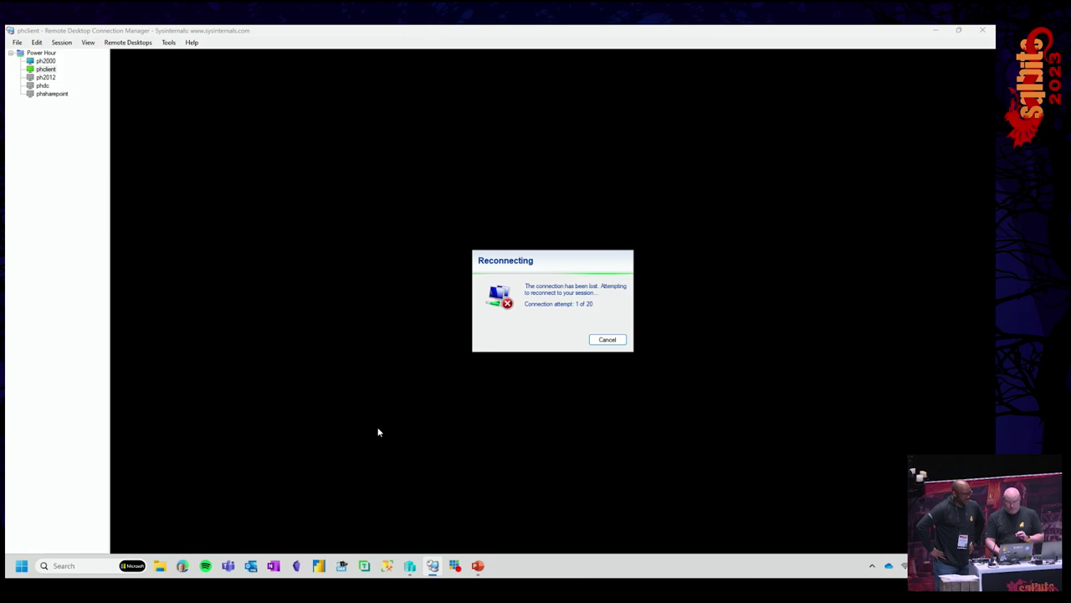
- Cancel the reconnect, retry connecting to phclient, then bring up Hyper-V Manager
left_click(607, 339)
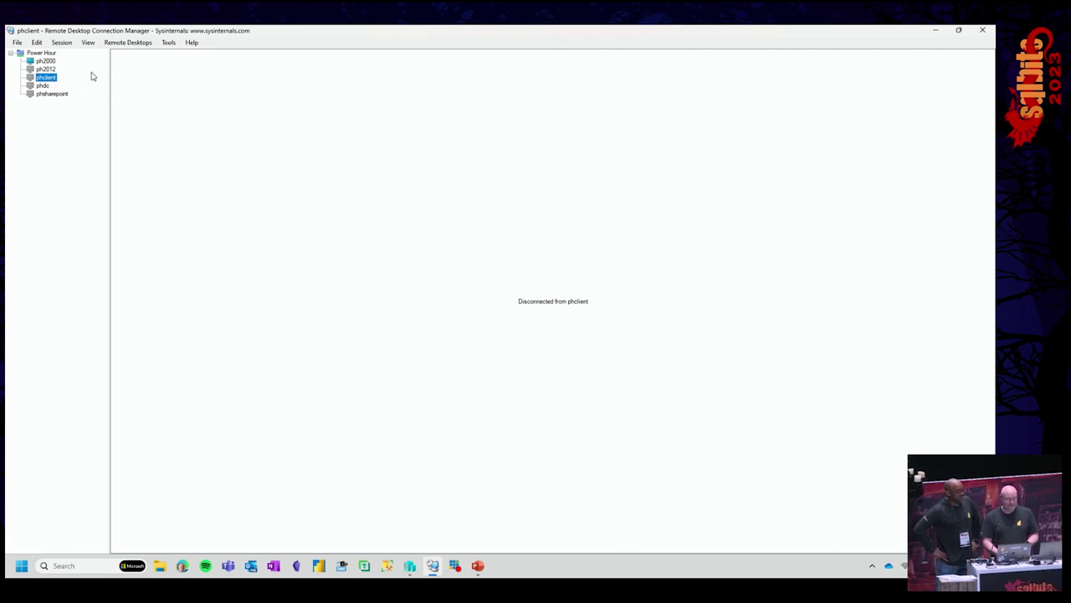
right_click(53, 80)
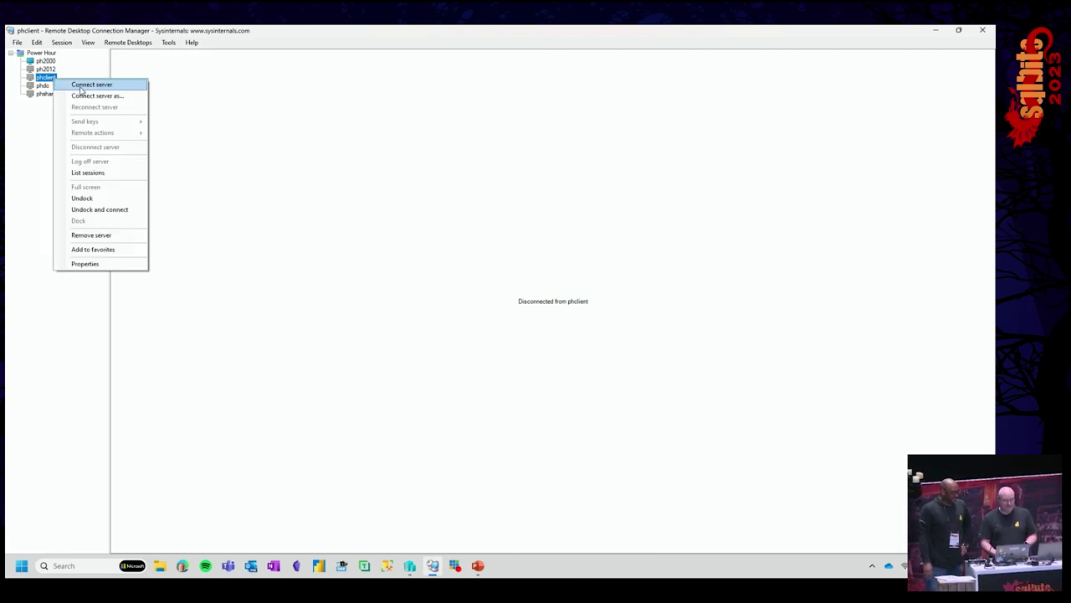
left_click(80, 86)
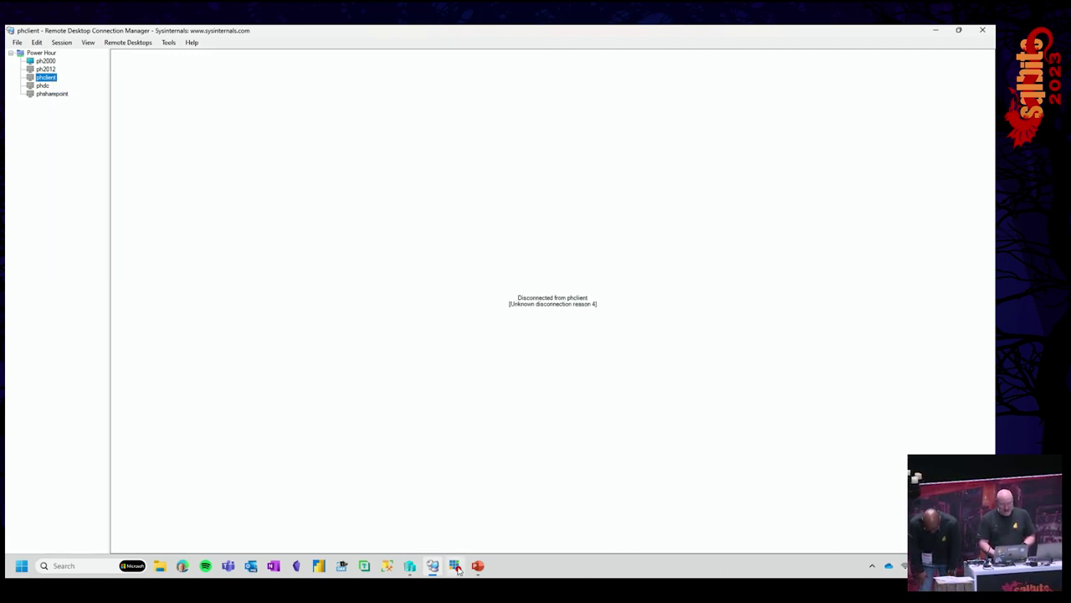
left_click(410, 566)
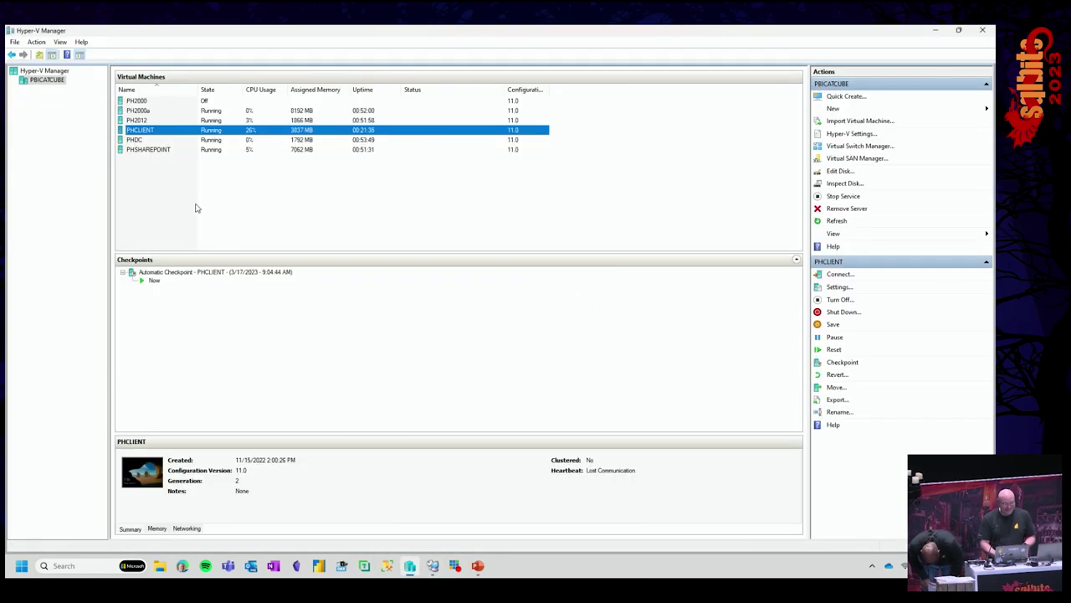
- Turn off and restart the PHCLIENT virtual machine, then return to Remote Desktop Connection Manager
left_click(172, 131)
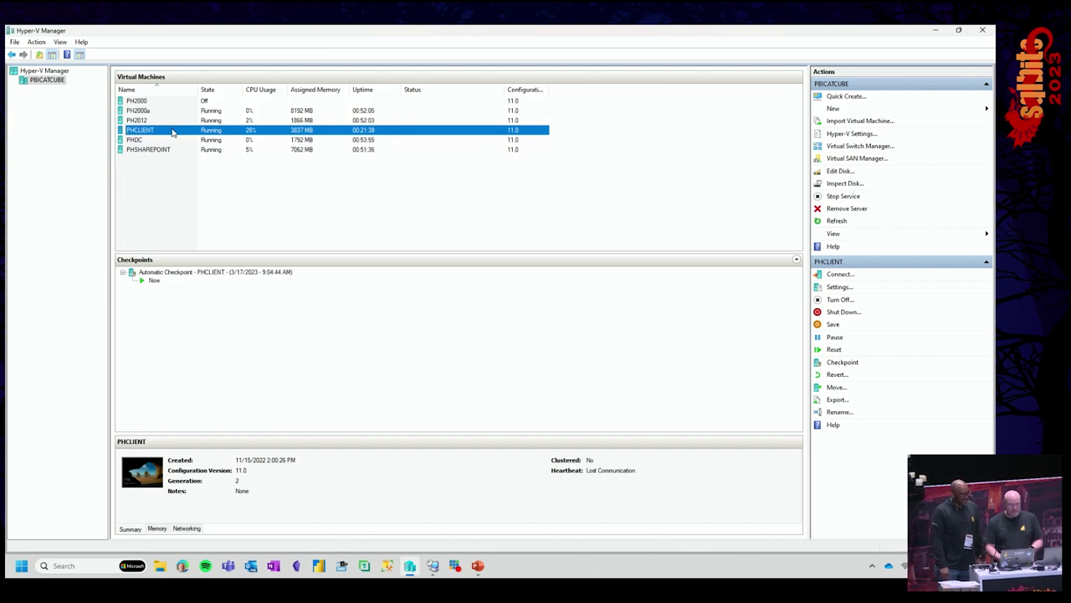
right_click(172, 130)
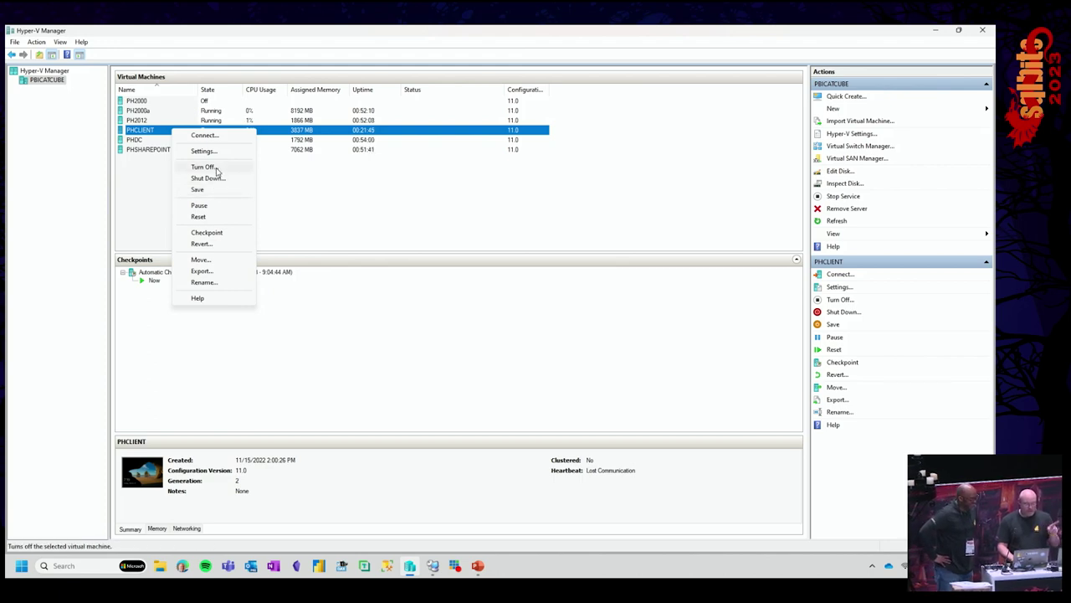
left_click(216, 169)
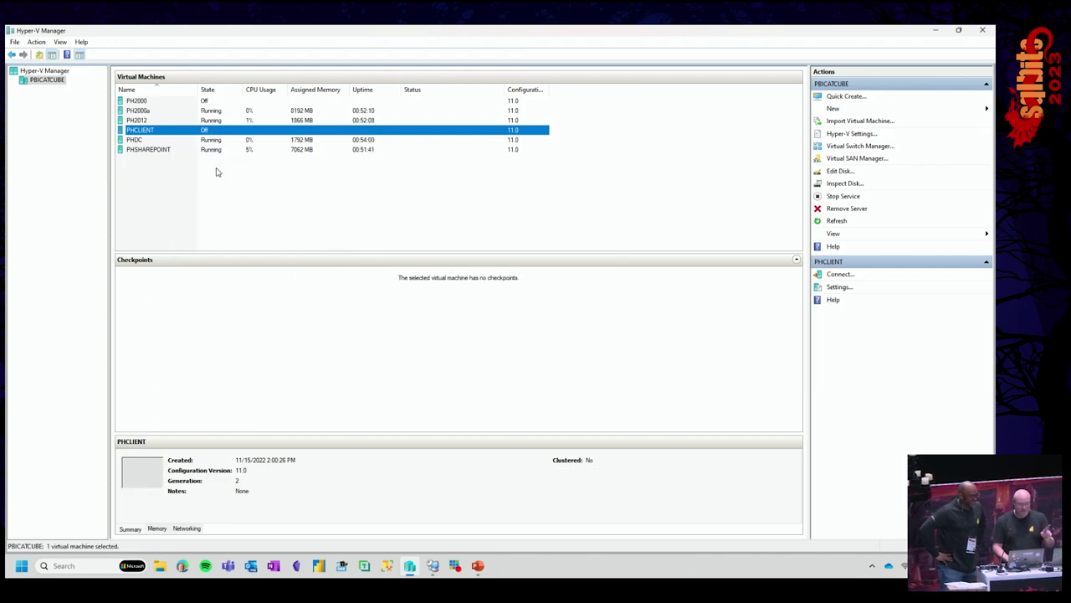
right_click(156, 130)
left_click(211, 169)
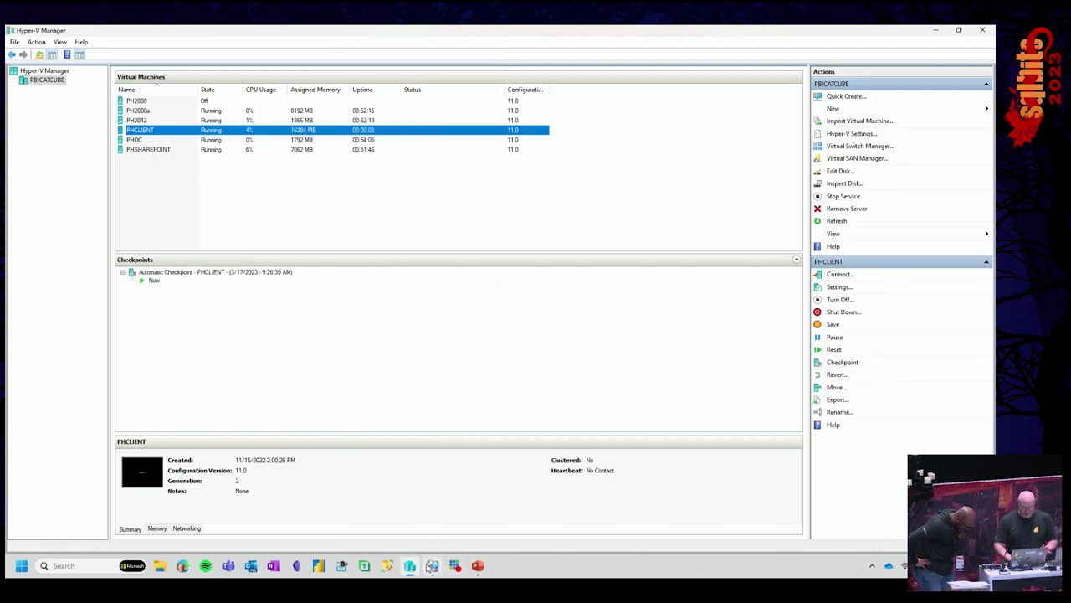
mouse_move(433, 570)
left_click(433, 506)
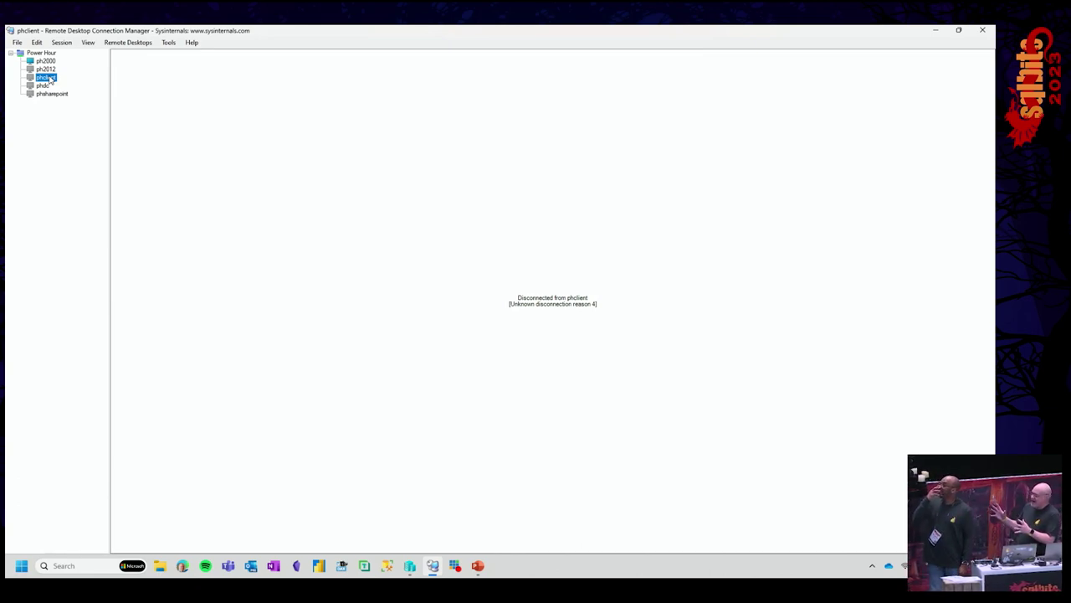
- Connect to phclient from the server tree to reach its Windows 10 desktop
right_click(50, 79)
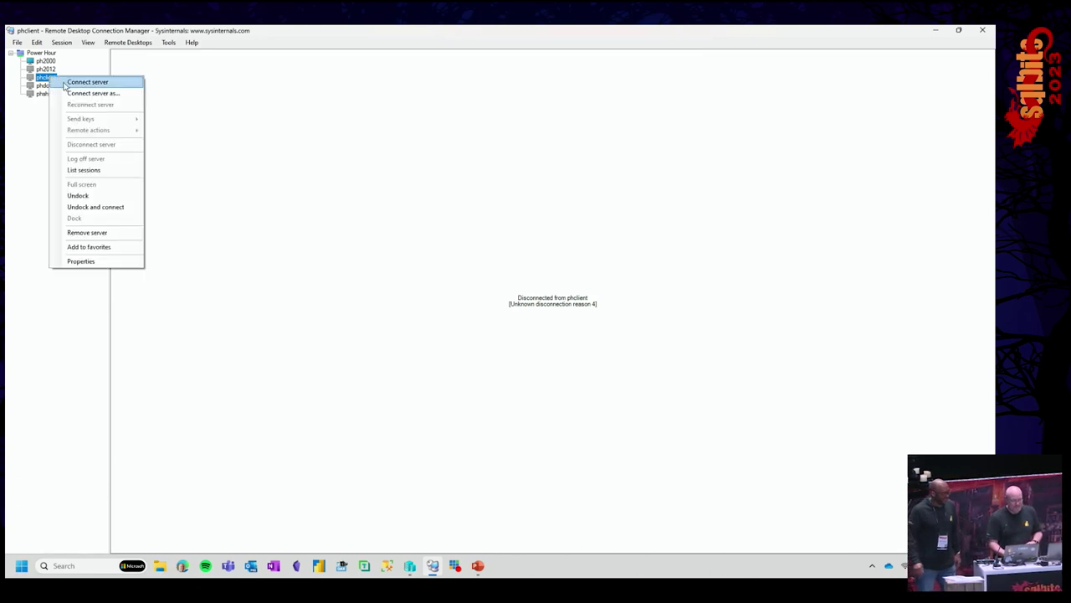
left_click(76, 83)
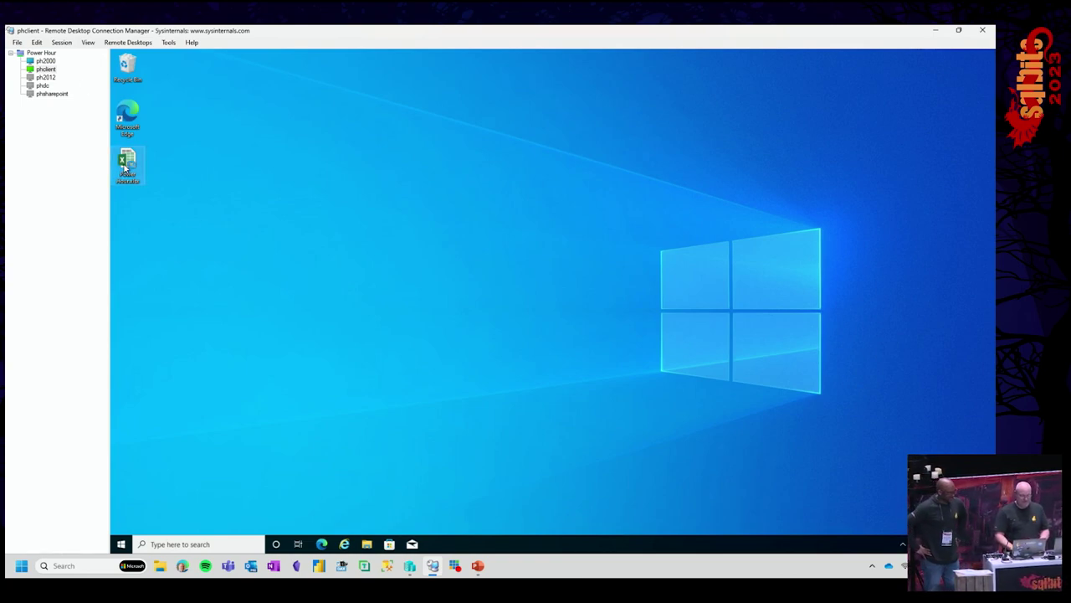
- Open Power Hour.xlsx maximized and filter the AdventureWorks Sales report to United States
double_click(126, 166)
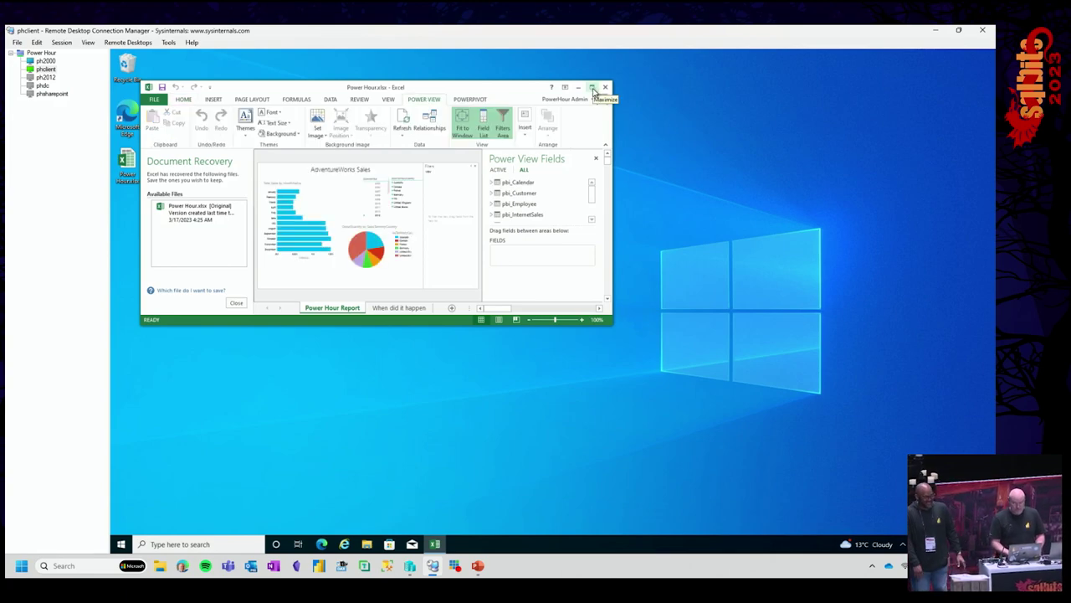
left_click(593, 87)
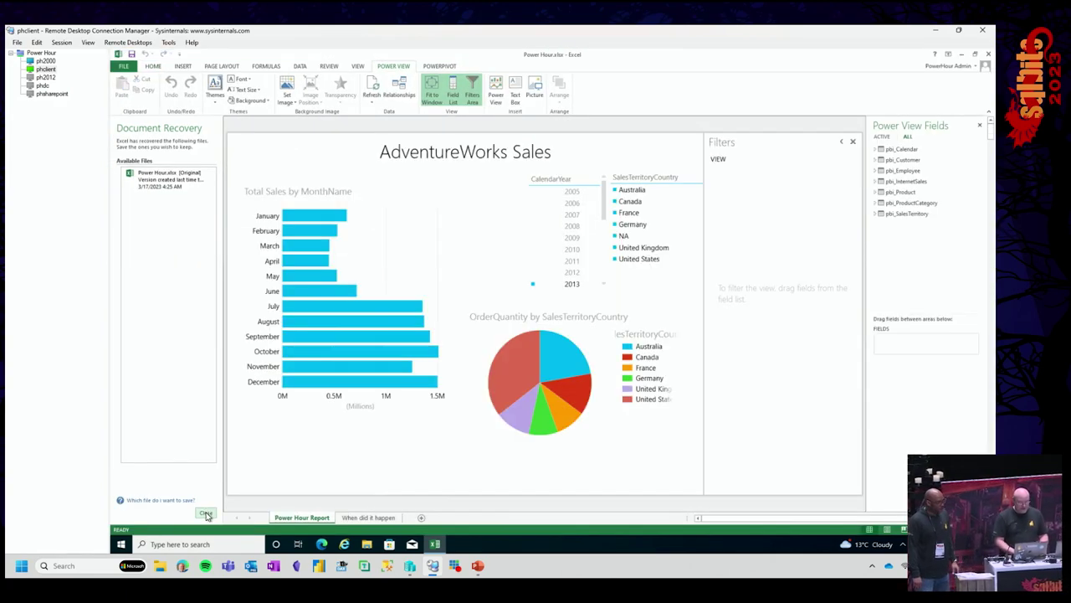
left_click(206, 513)
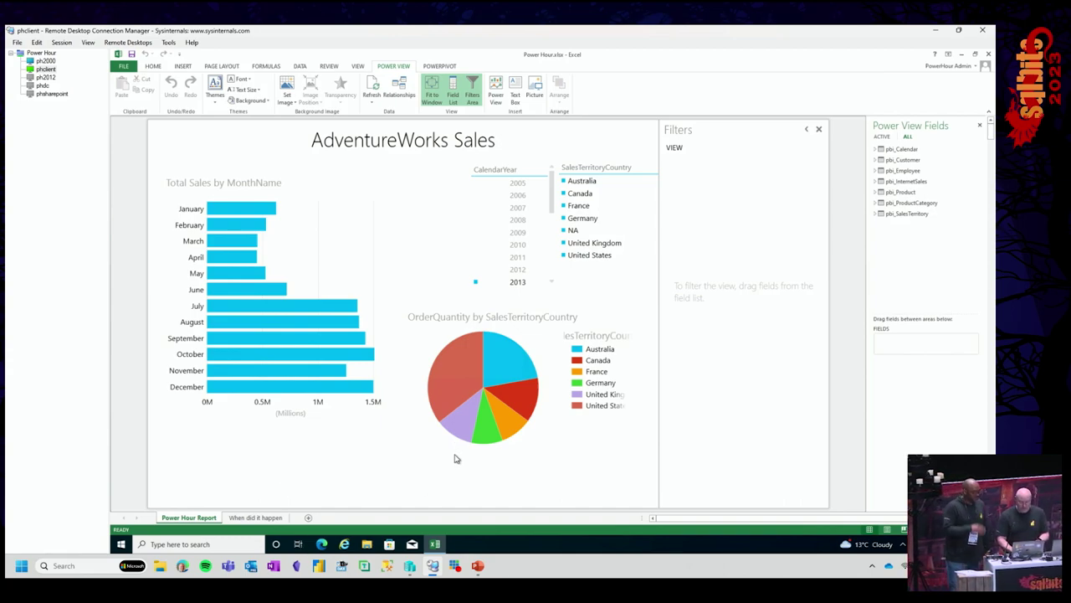
left_click(454, 390)
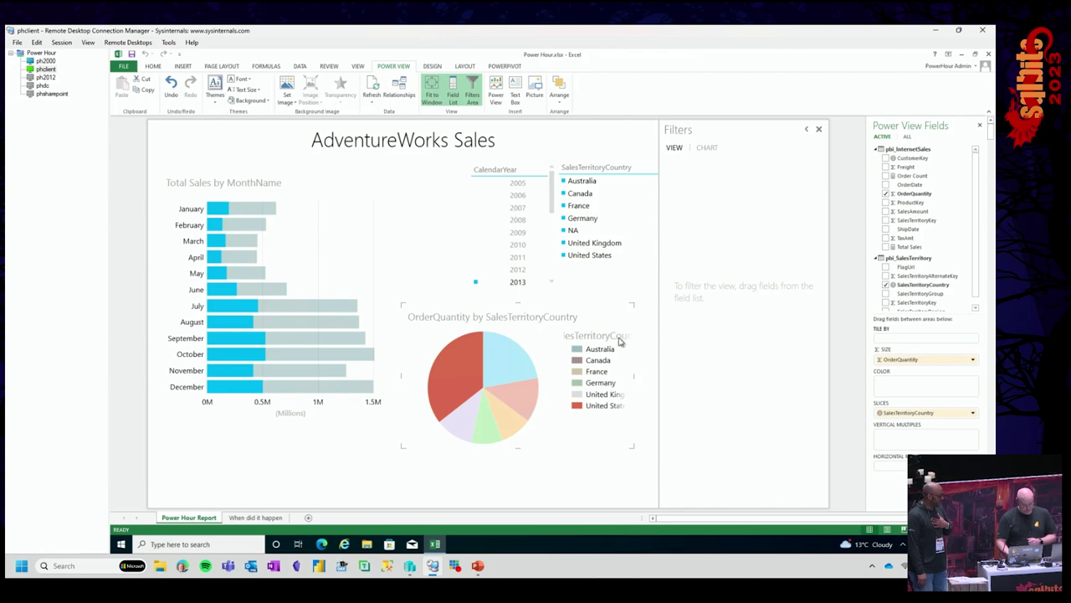
left_click(343, 545)
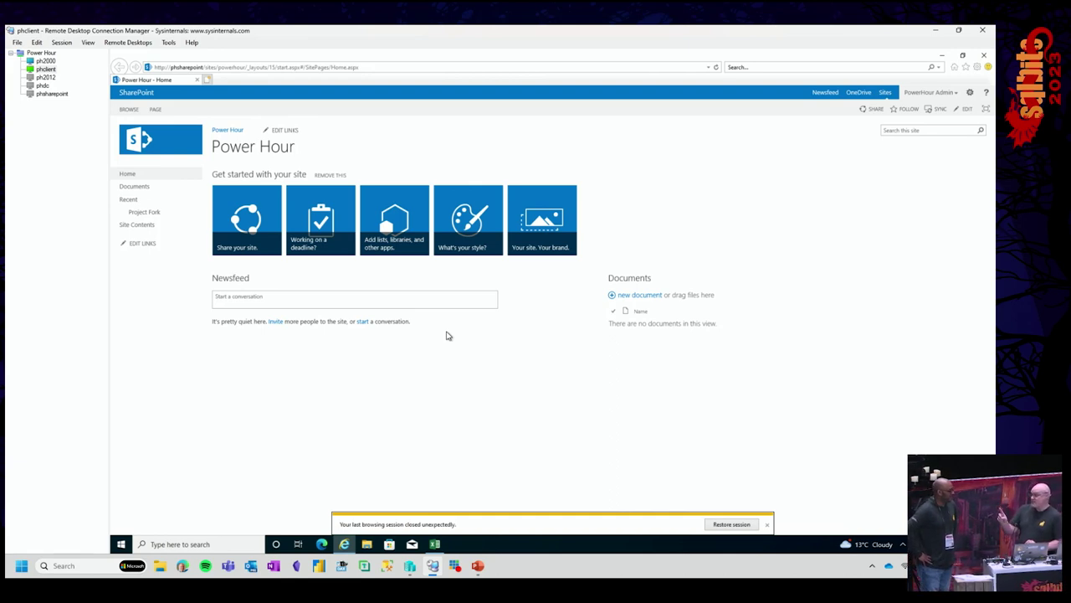
- Open the Project Fork gallery and launch its first workbook in Excel Services
left_click(140, 216)
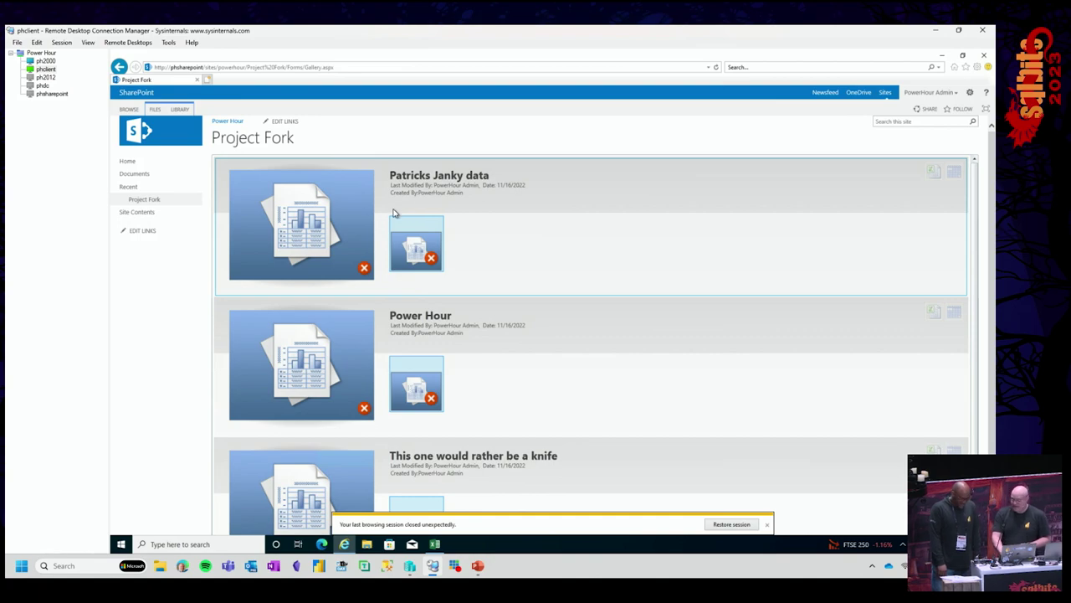
left_click(301, 216)
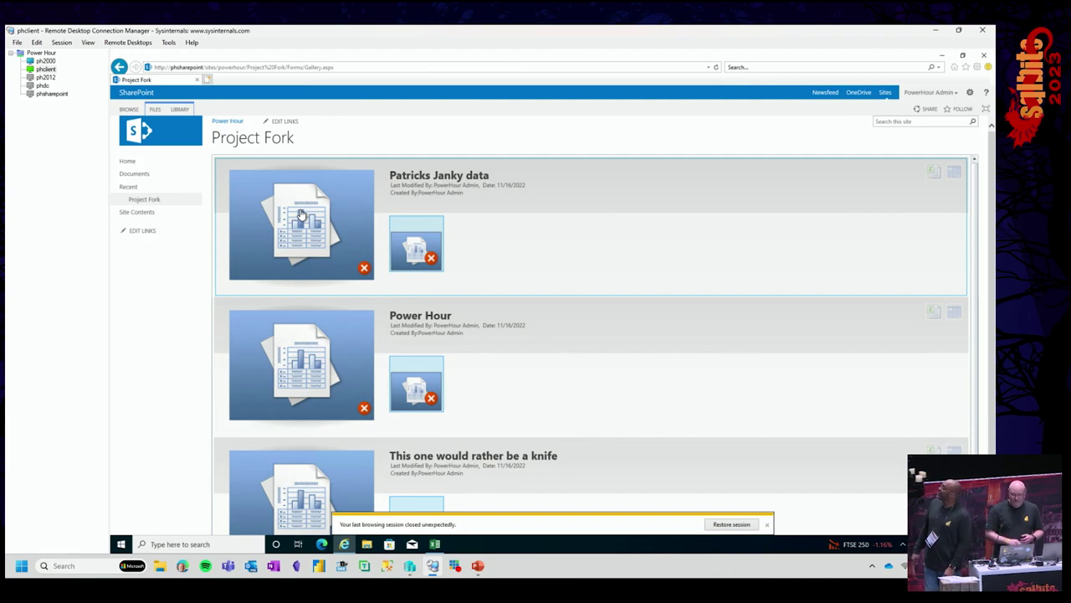
left_click(301, 215)
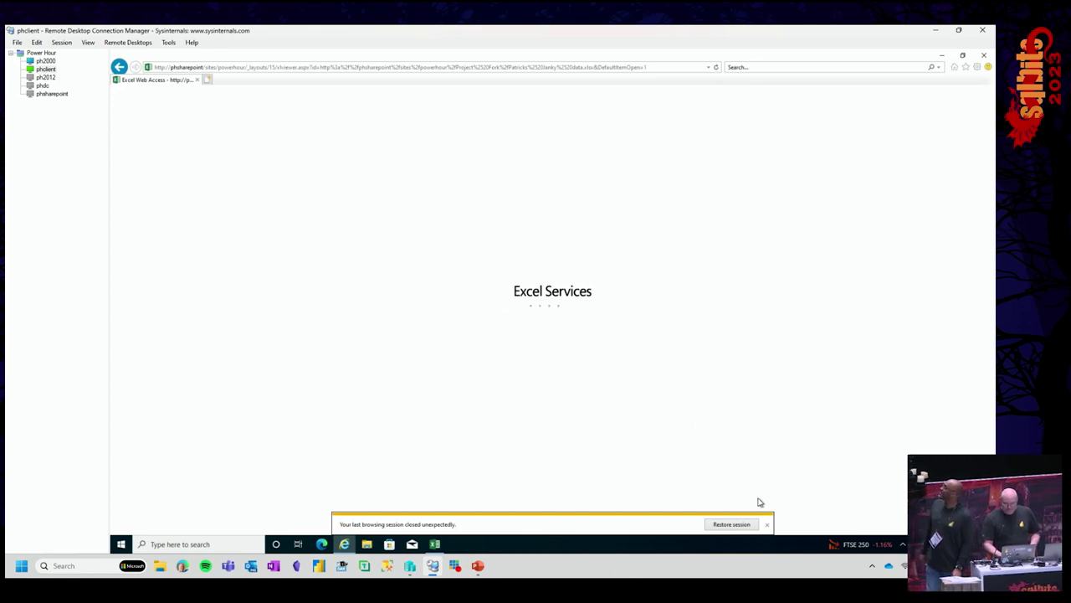
left_click(767, 525)
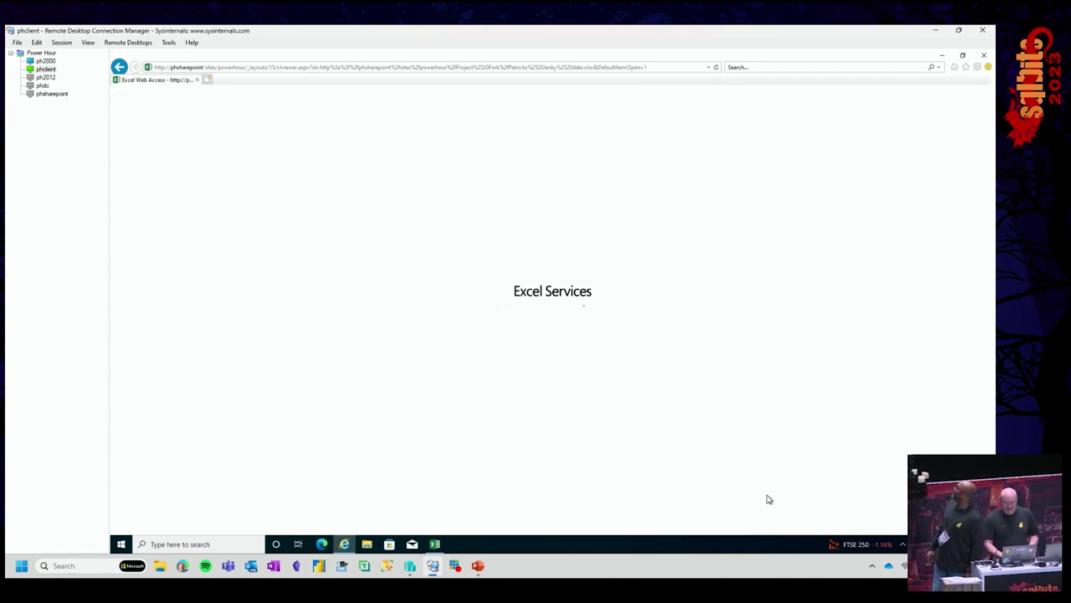